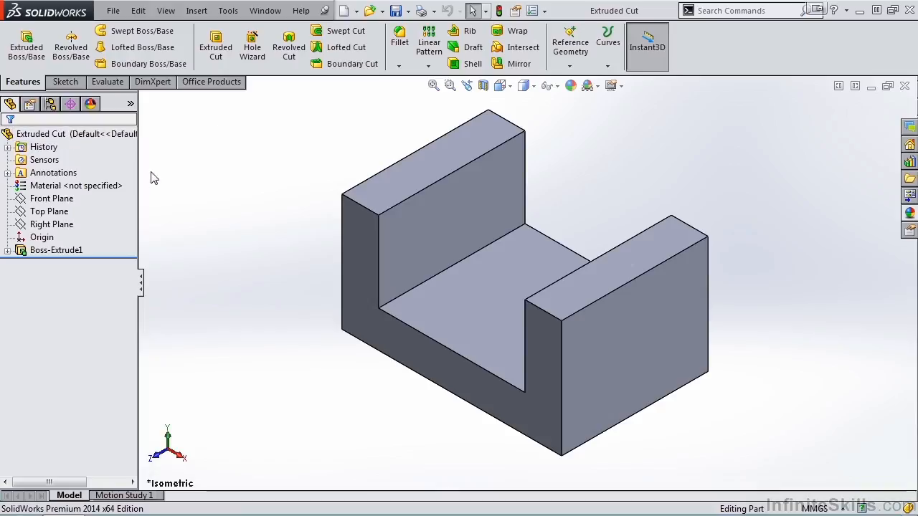
Start an Extruded Cut feature on the U-bracket from the Features tab
left_click(214, 66)
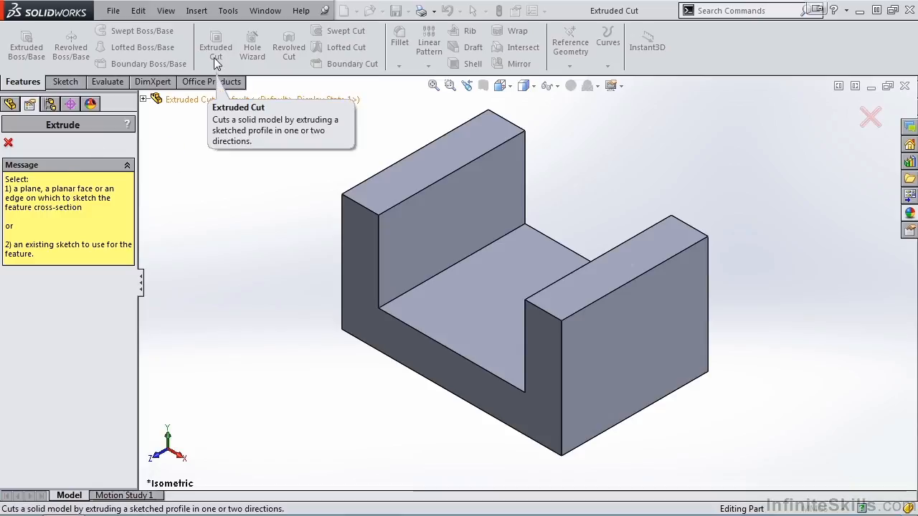
Draw a circle on the right upright's outer face
left_click(636, 343)
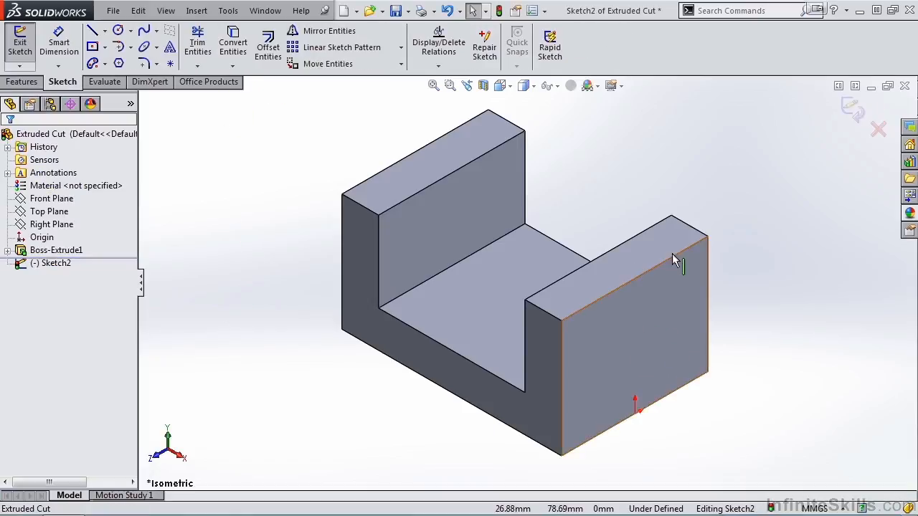
left_click(118, 30)
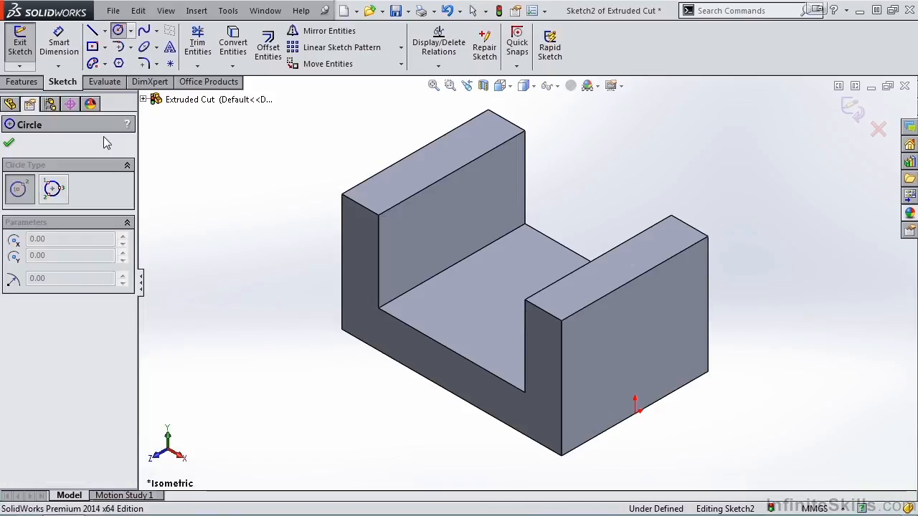
left_click(634, 312)
left_click(649, 332)
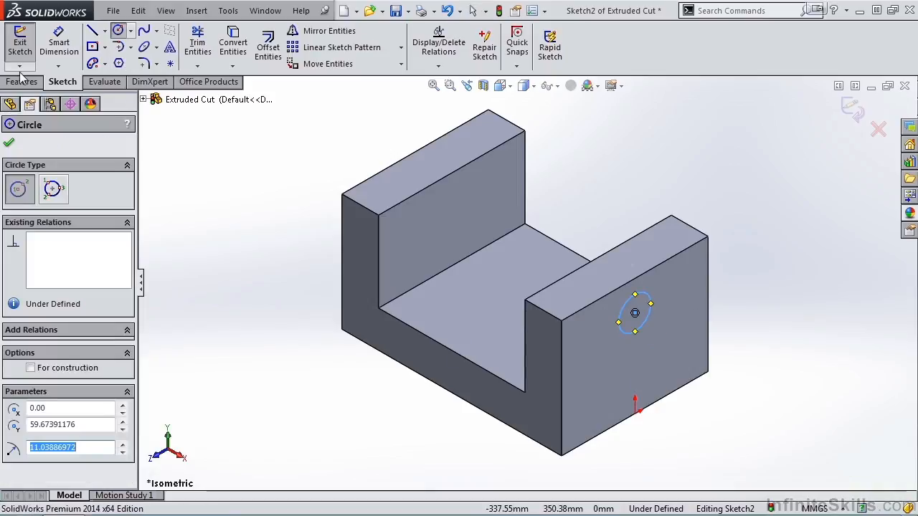
Dimension the circle to 20 mm diameter and exit the sketch
left_click(59, 41)
left_click(650, 305)
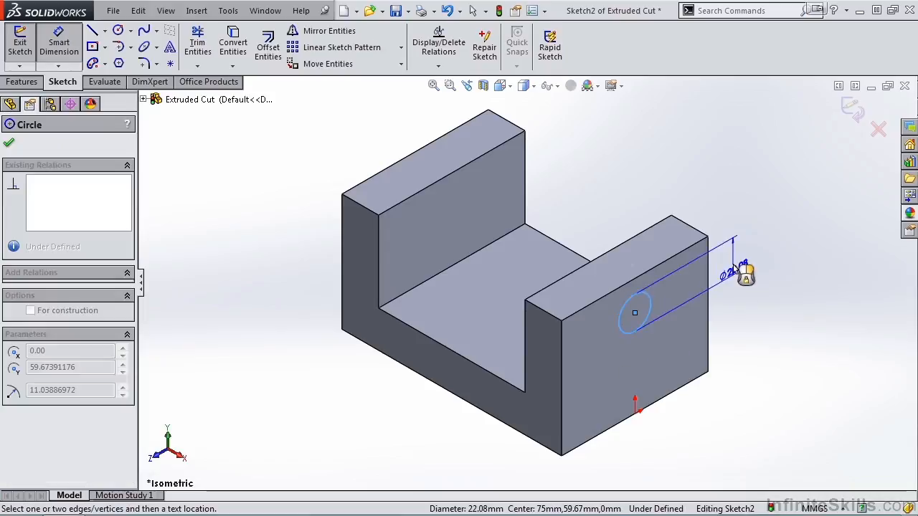
left_click(744, 261)
type("20")
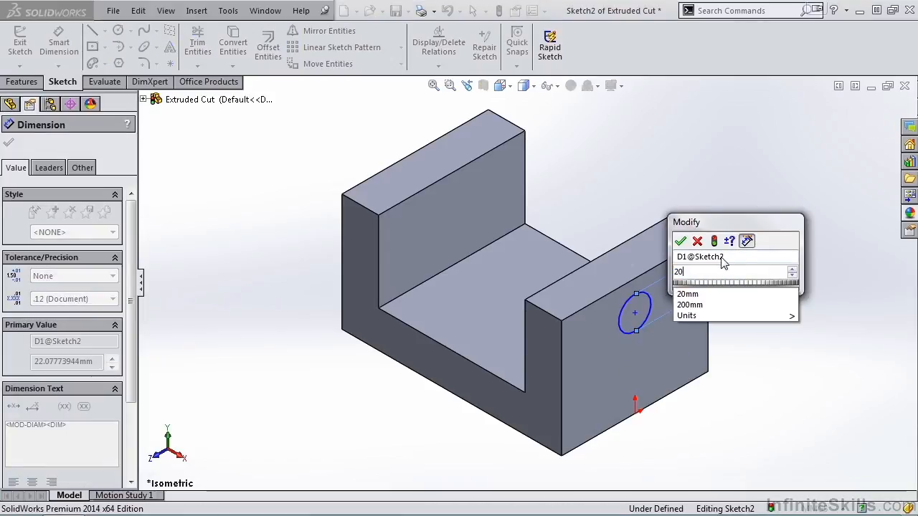
left_click(679, 241)
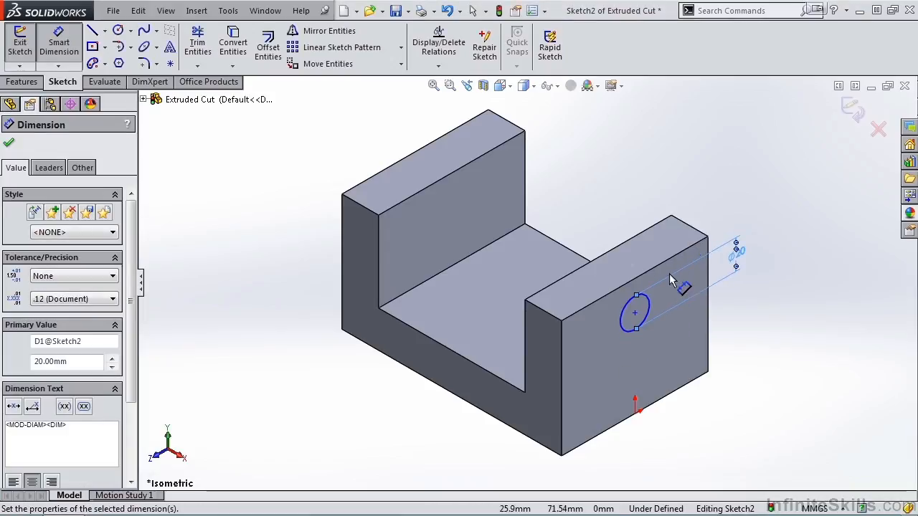
left_click(849, 109)
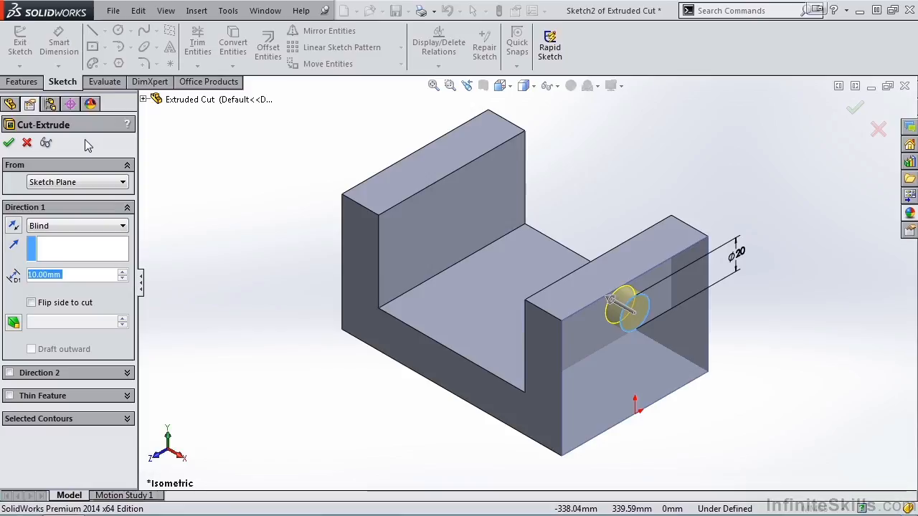
Set the cut's end condition to Through All and apply the 20 mm hole
left_click(123, 227)
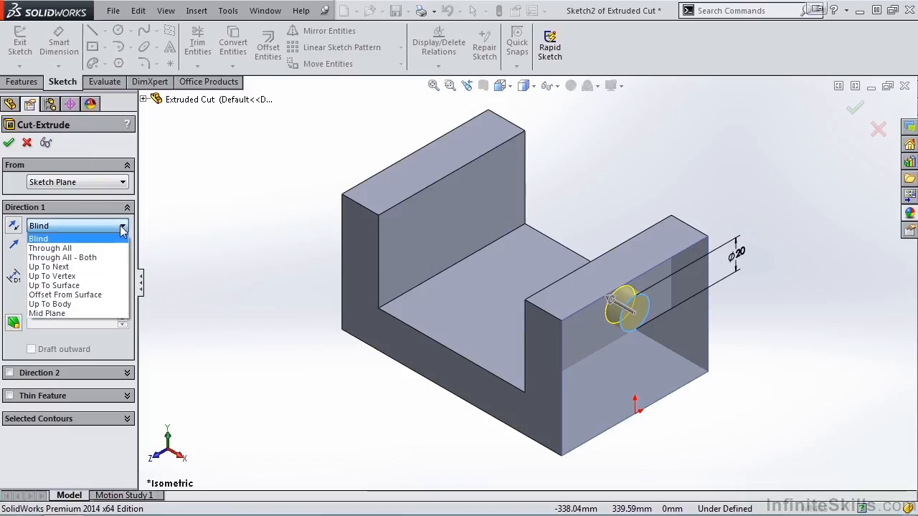
left_click(119, 248)
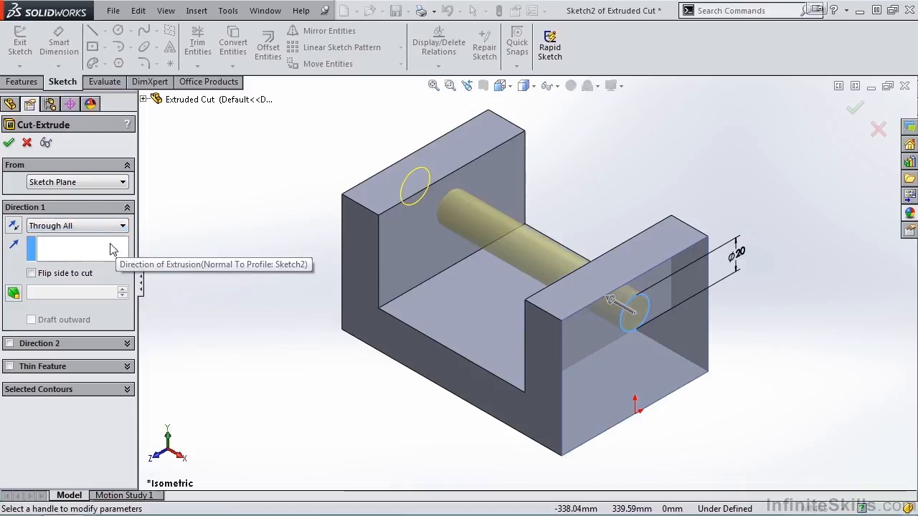
left_click(10, 144)
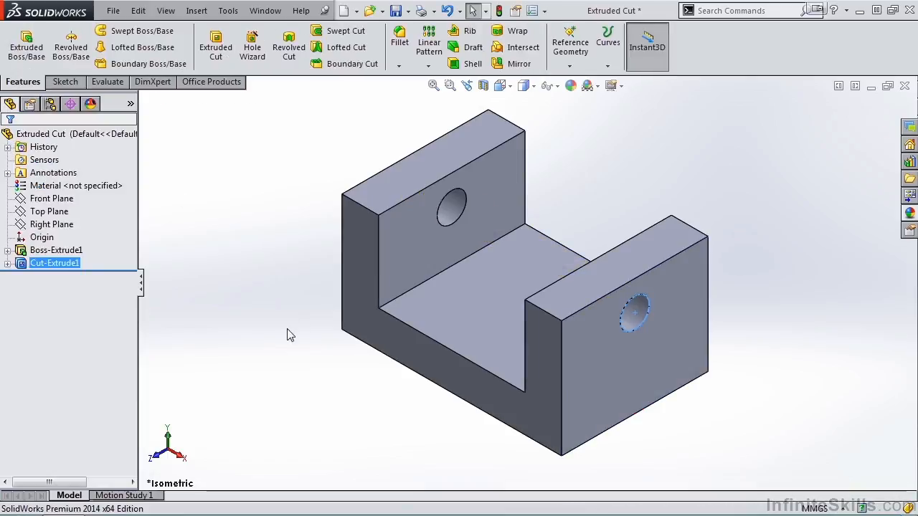
middle_click_drag(282, 369, 306, 329)
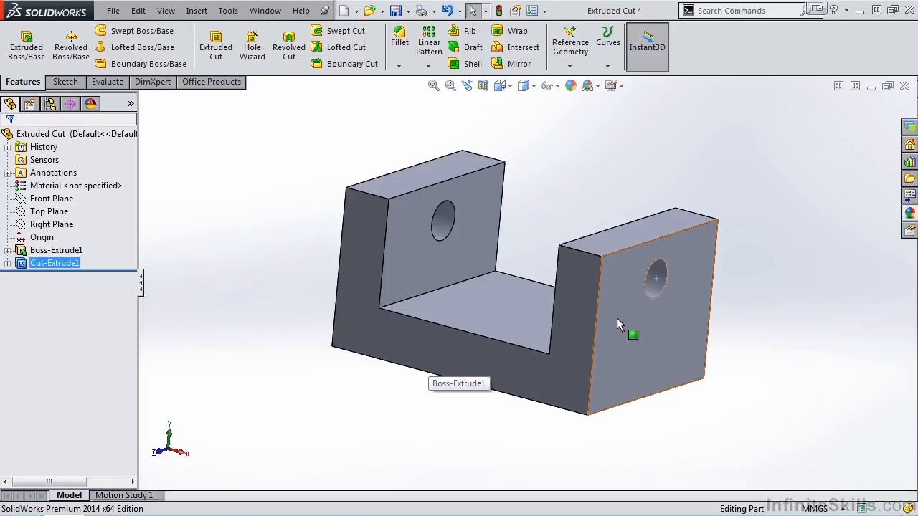
Edit Sketch1 of Boss-Extrude1, change the 150 length to 200, and rebuild
left_click(7, 250)
left_click(48, 264, "ctrl")
left_click(48, 266)
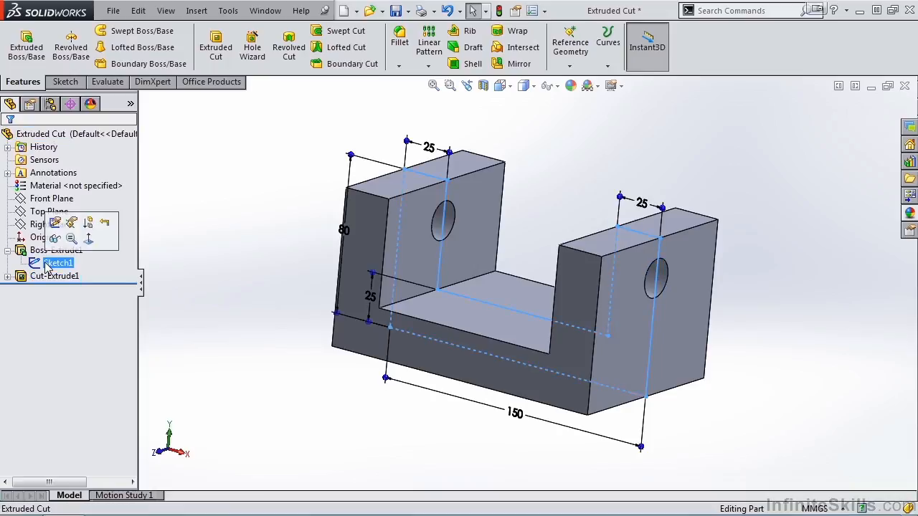
left_click(55, 222)
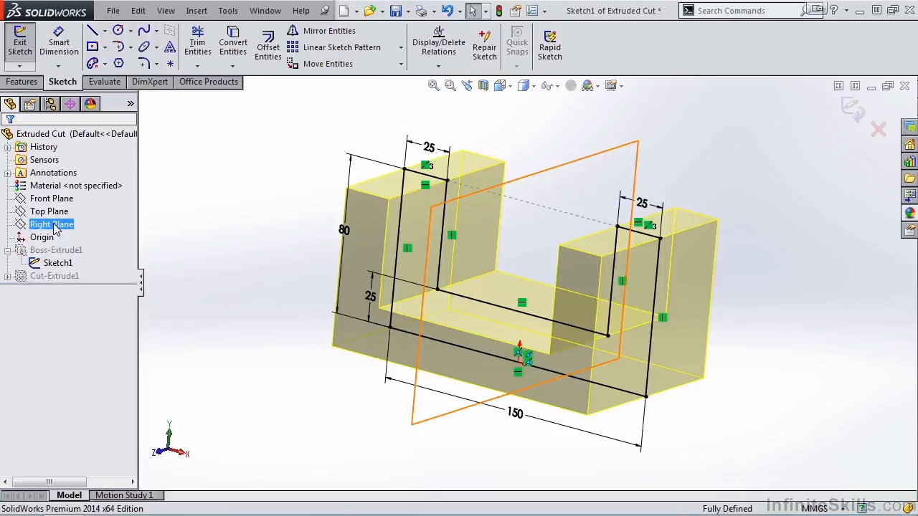
double_click(516, 416)
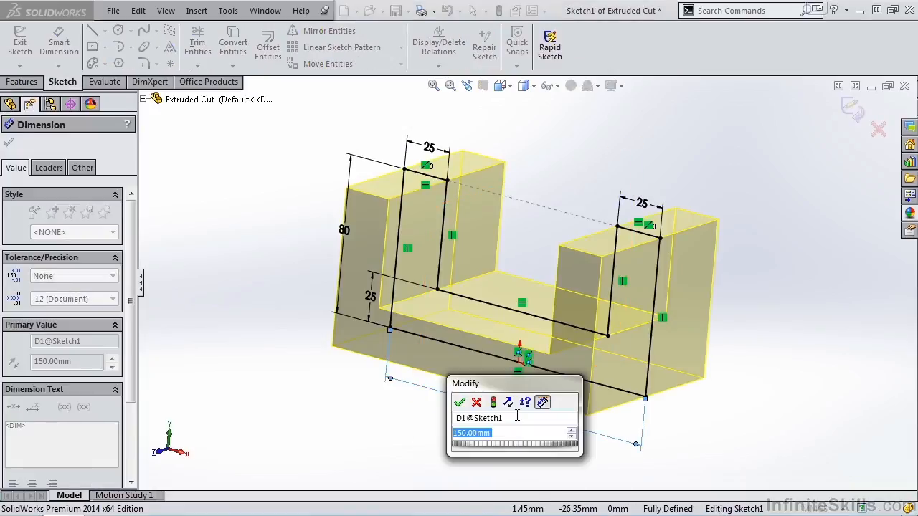
type("200")
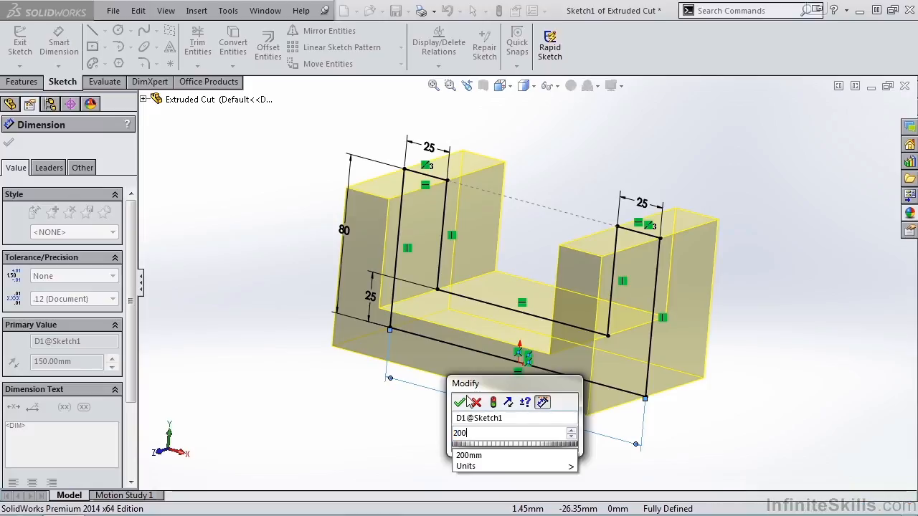
left_click(459, 402)
left_click(852, 107)
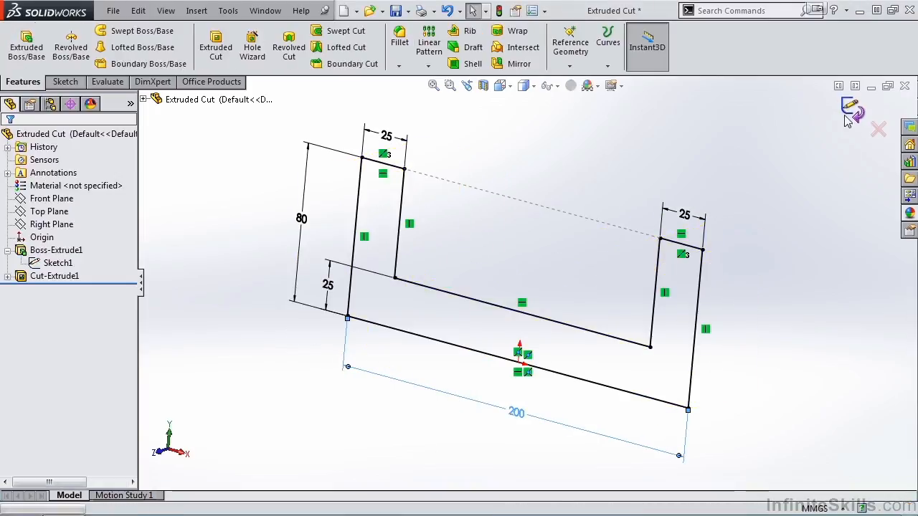
middle_click_drag(506, 406, 452, 432)
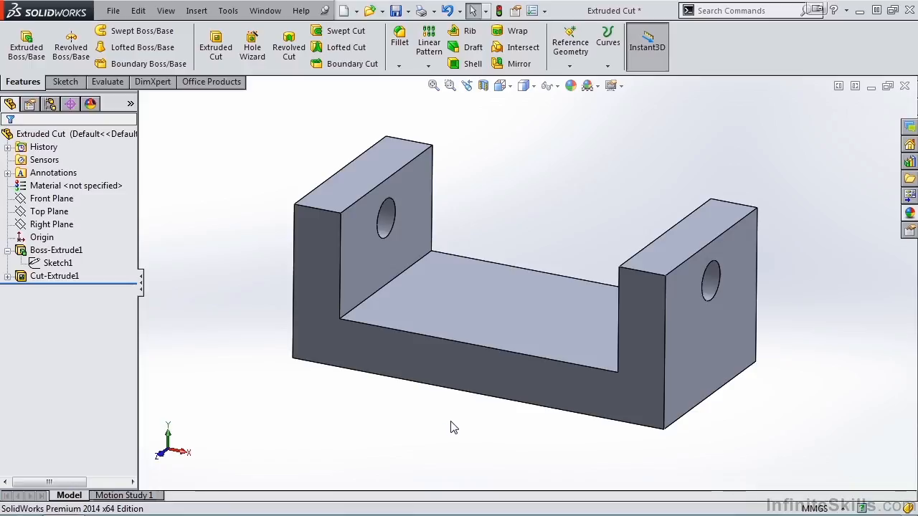
Reopen Cut-Extrude1 and verify its end condition is still Through All
left_click(71, 278)
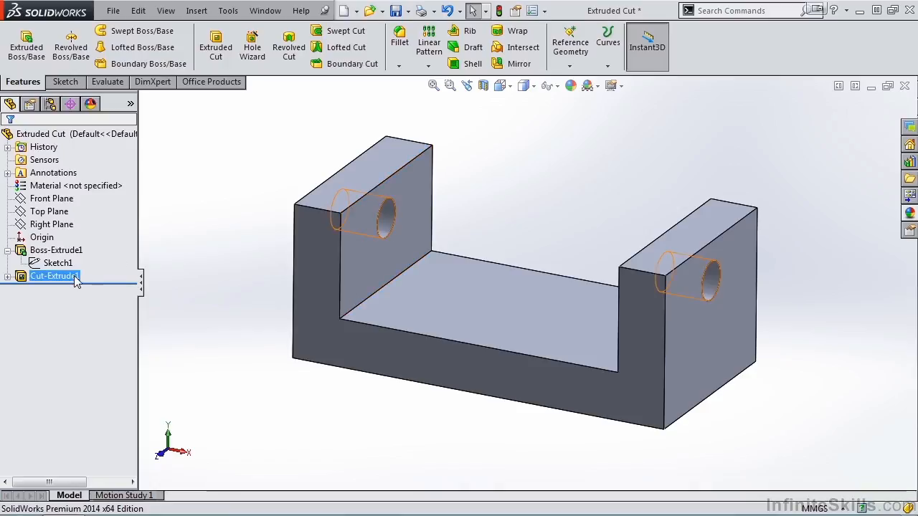
left_click(82, 238)
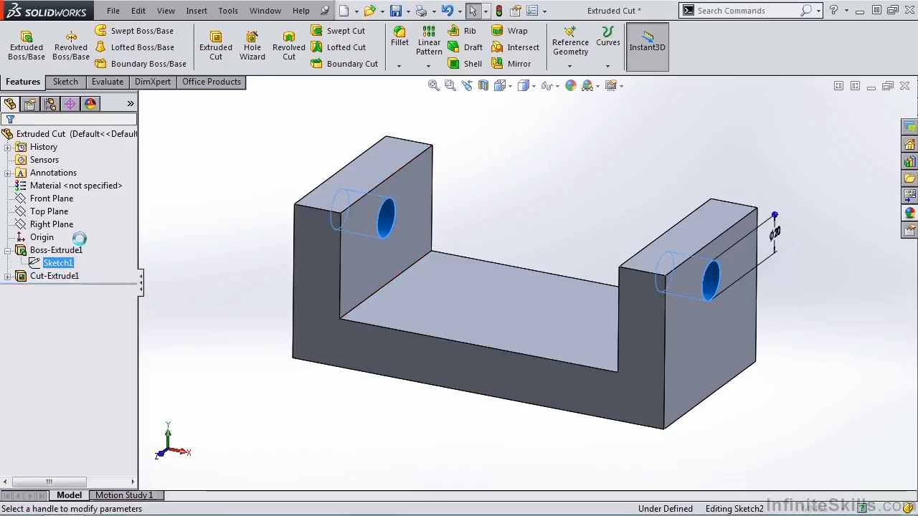
left_click(122, 227)
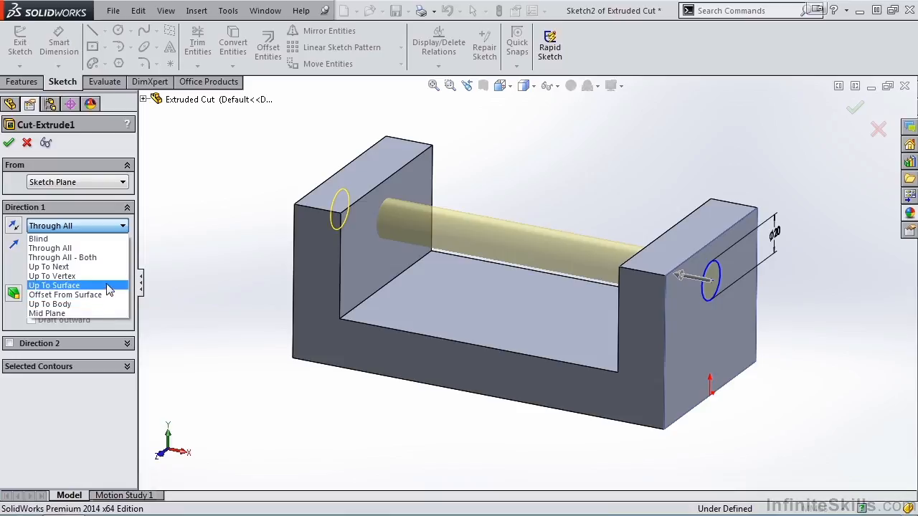
left_click(152, 250)
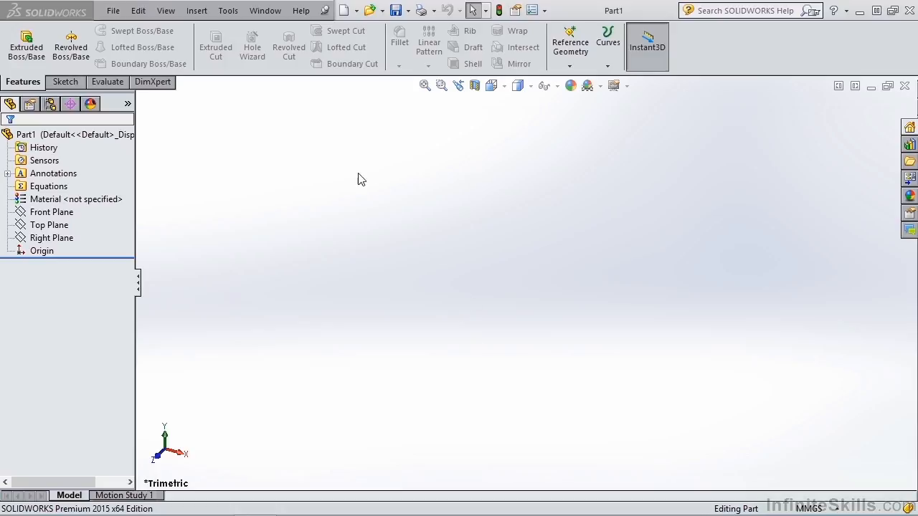
Sketch a center rectangle on the Top Plane anchored at the origin
left_click(28, 44)
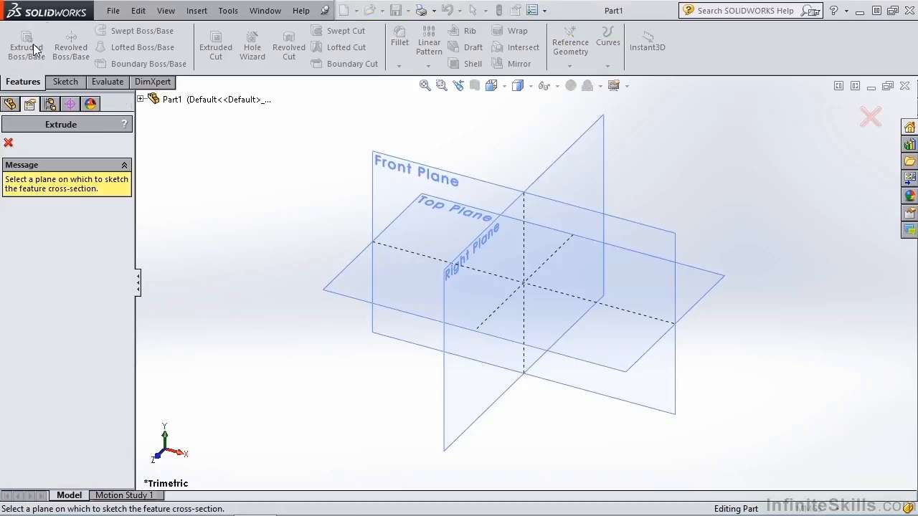
left_click(354, 280)
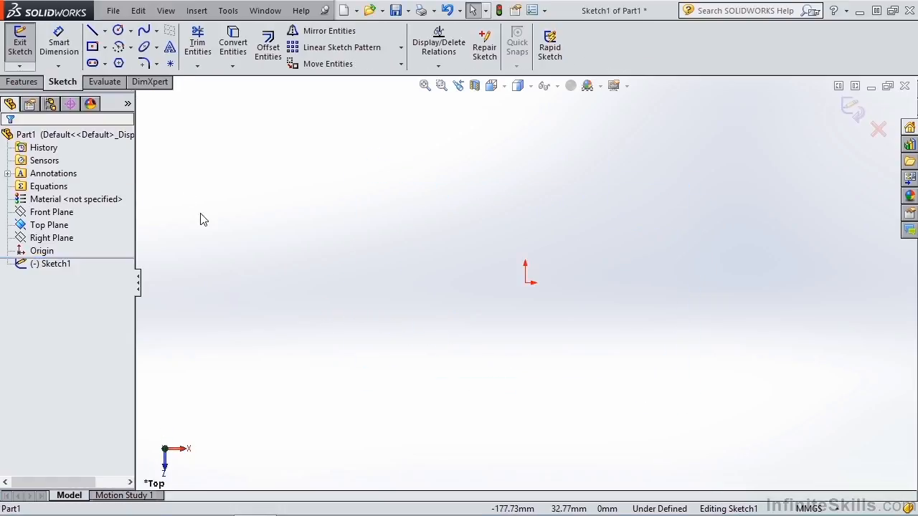
left_click(92, 46)
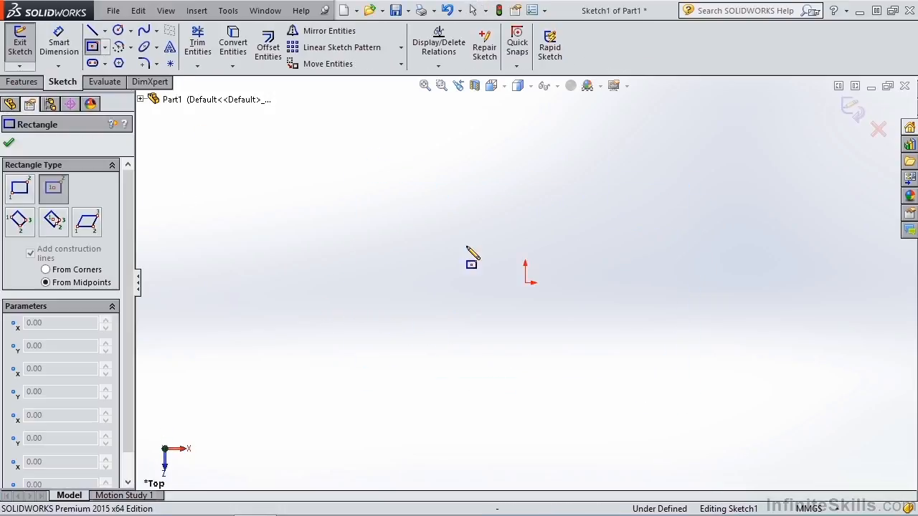
left_click(525, 282)
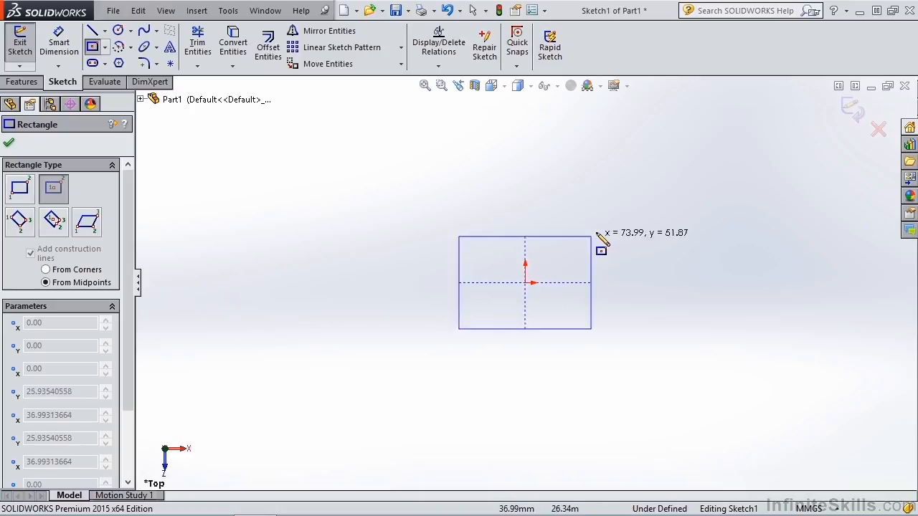
left_click(705, 144)
Extrude the rectangle 100 mm into a block
left_click(850, 109)
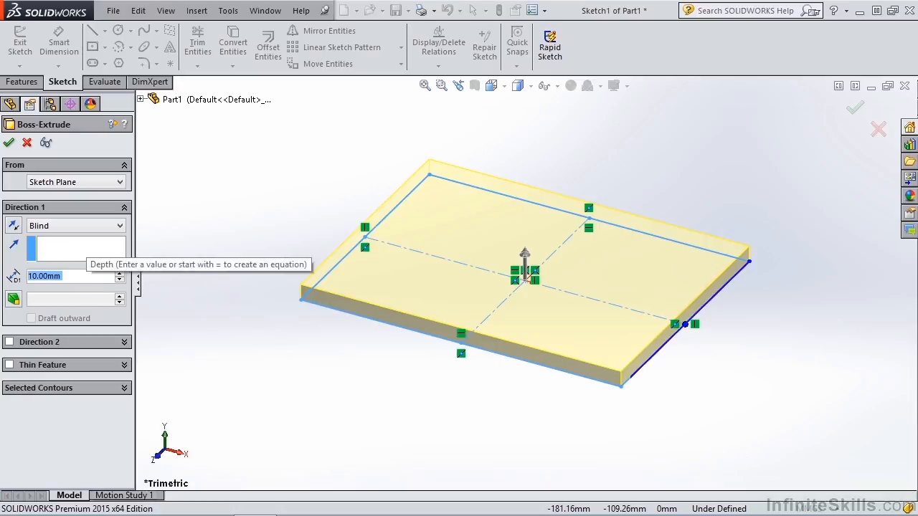
type("100")
key("Return")
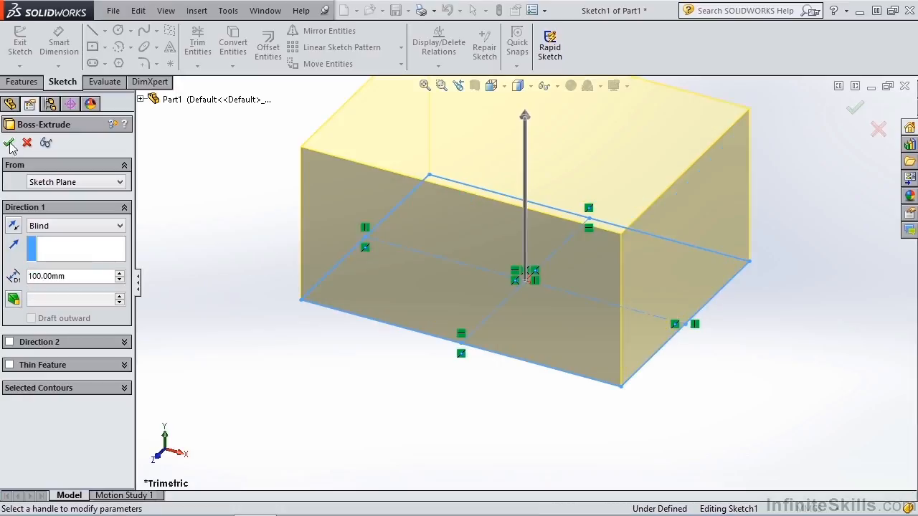
left_click(9, 142)
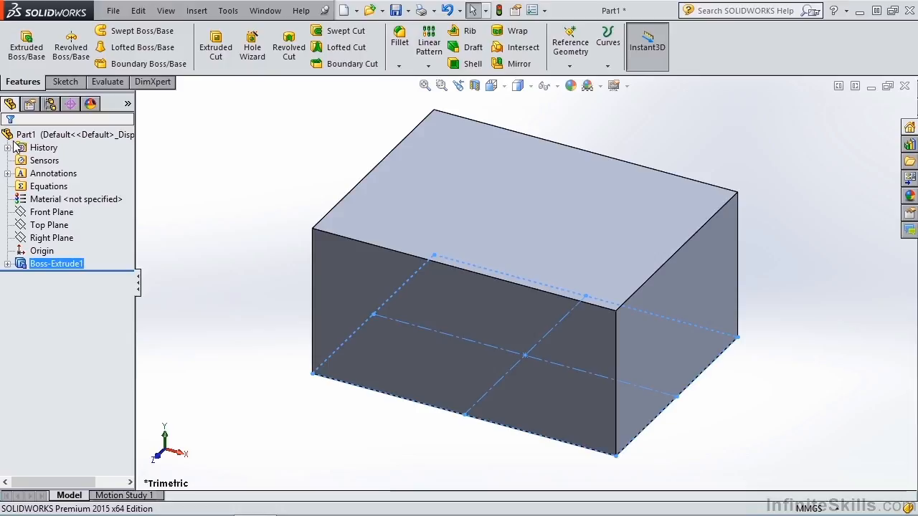
Start a new sketch on the block's front face
left_click(66, 82)
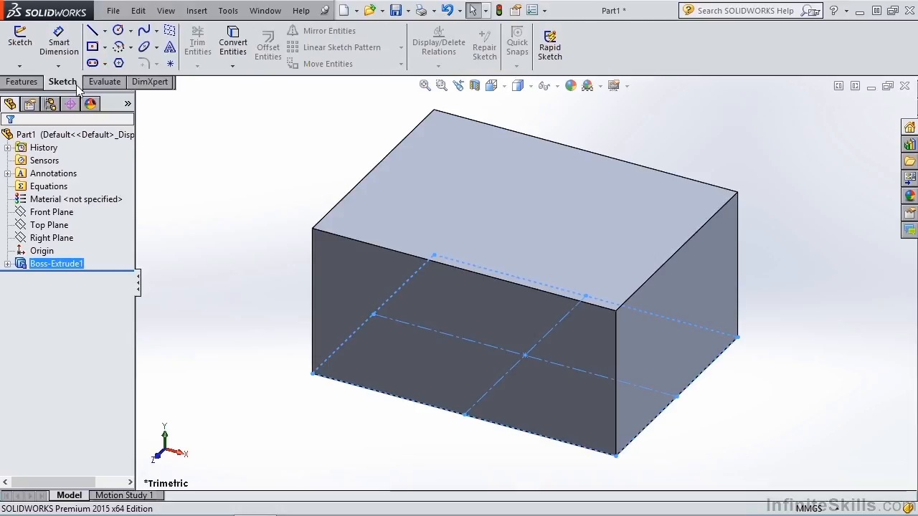
left_click(20, 44)
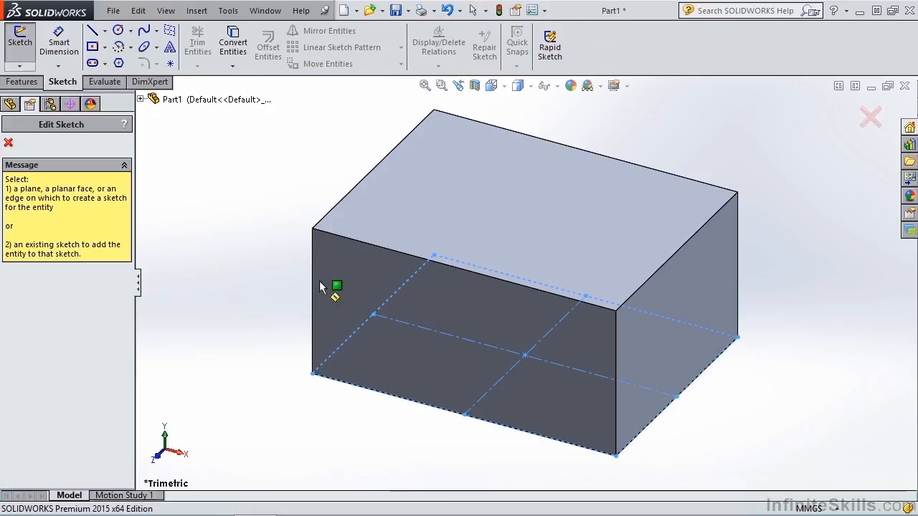
left_click(463, 295)
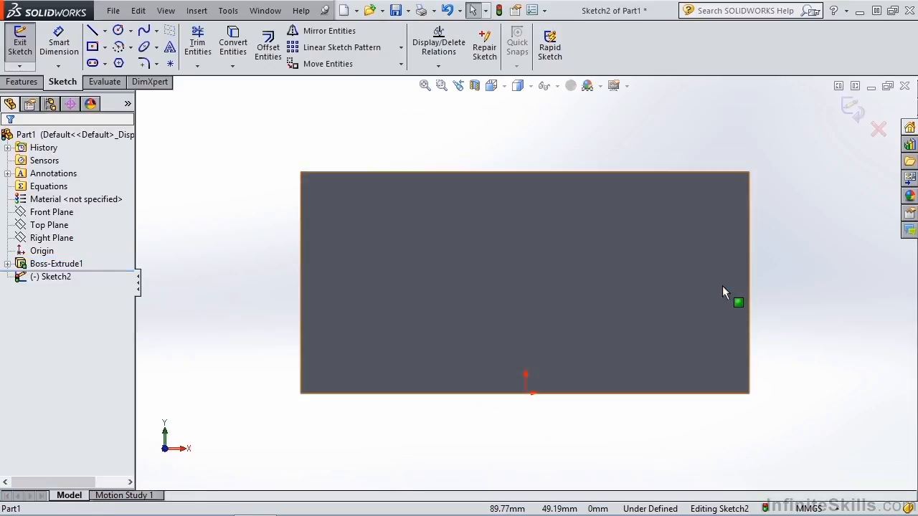
Draw a vertical line, horizontal line, tangent arc and vertical line from top edge to bottom edge
left_click(91, 30)
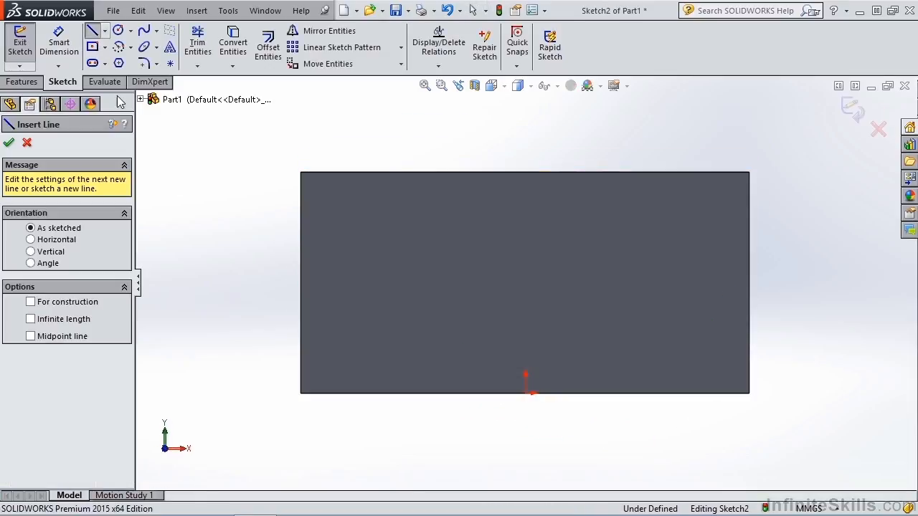
left_click(524, 172)
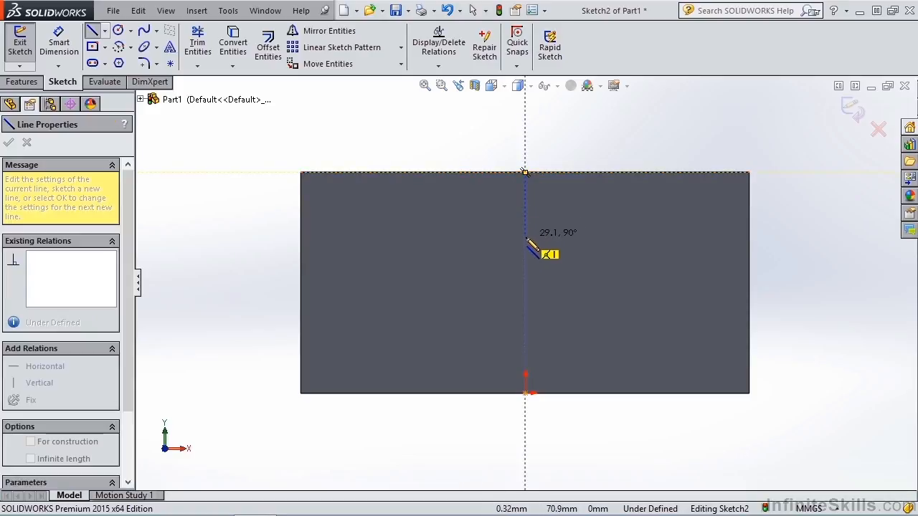
left_click(525, 236)
left_click(621, 237)
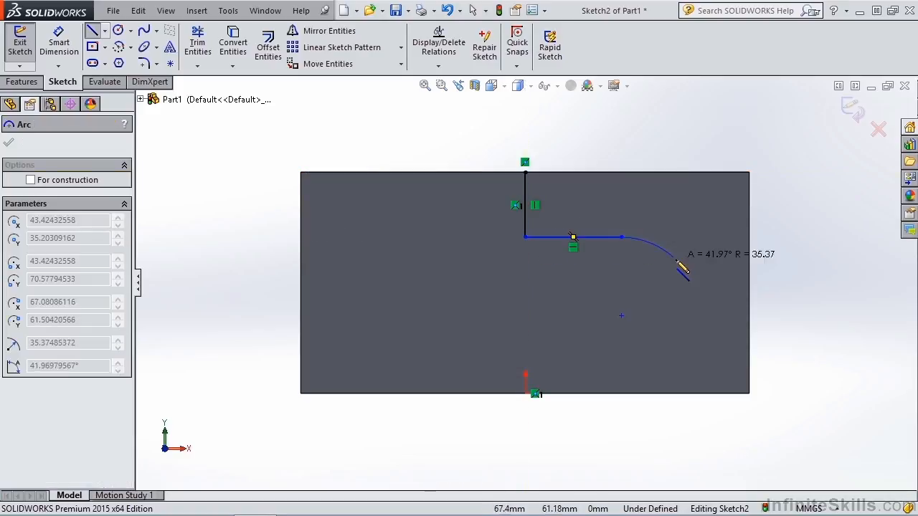
left_click(680, 295)
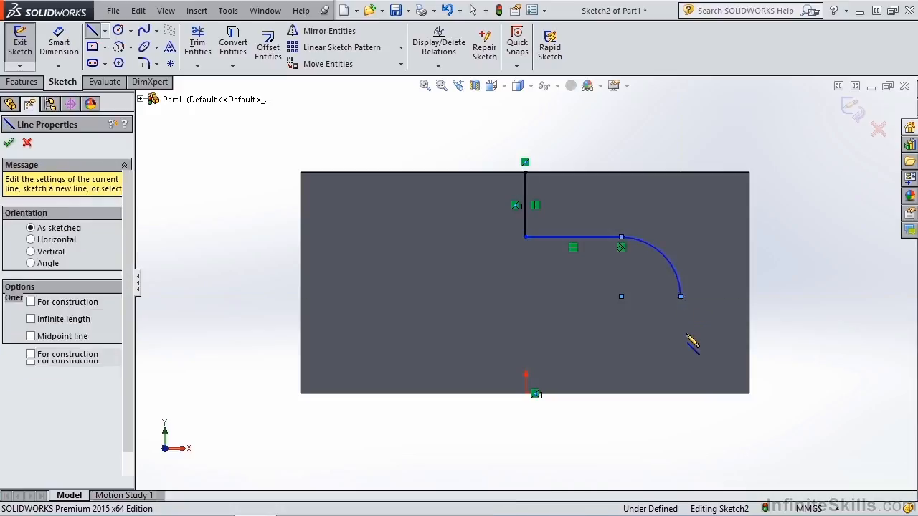
left_click(685, 406)
key("Escape")
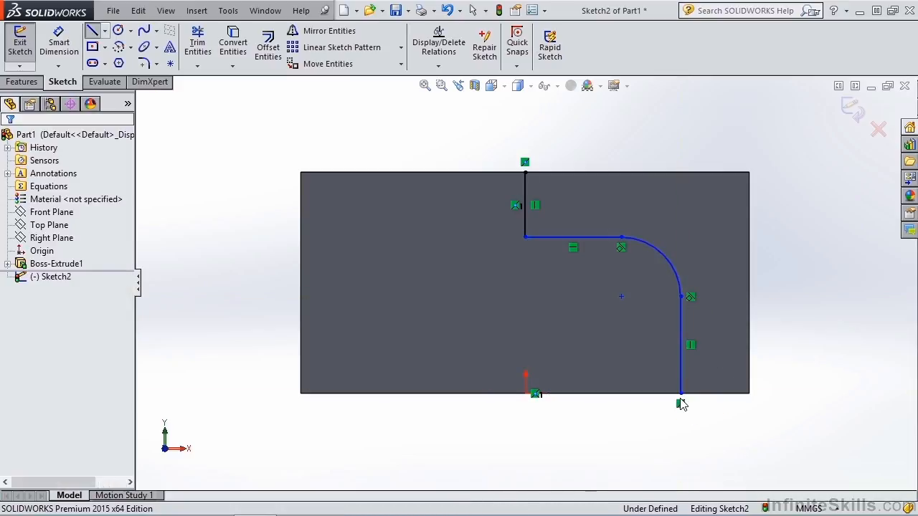
middle_click_drag(645, 309, 622, 366)
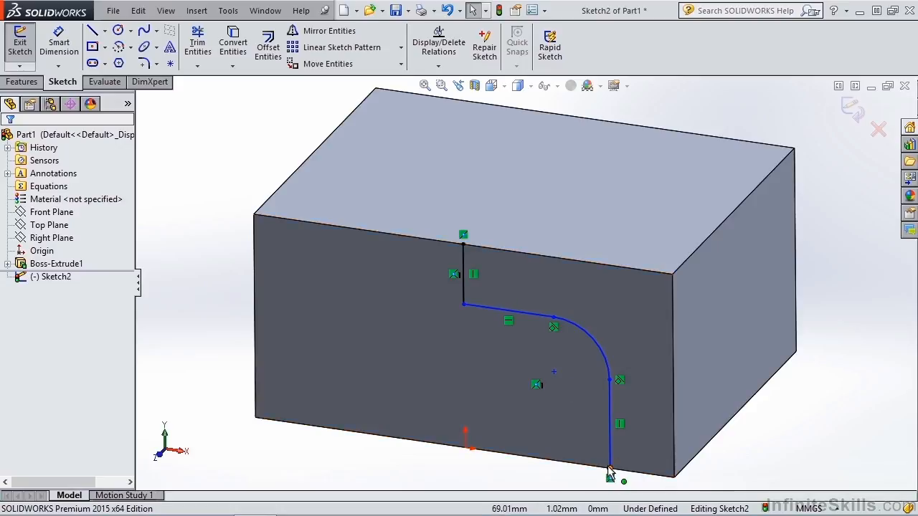
Extruded-cut the open profile 75 mm deep (Blind) into the block
left_click(27, 84)
left_click(208, 49)
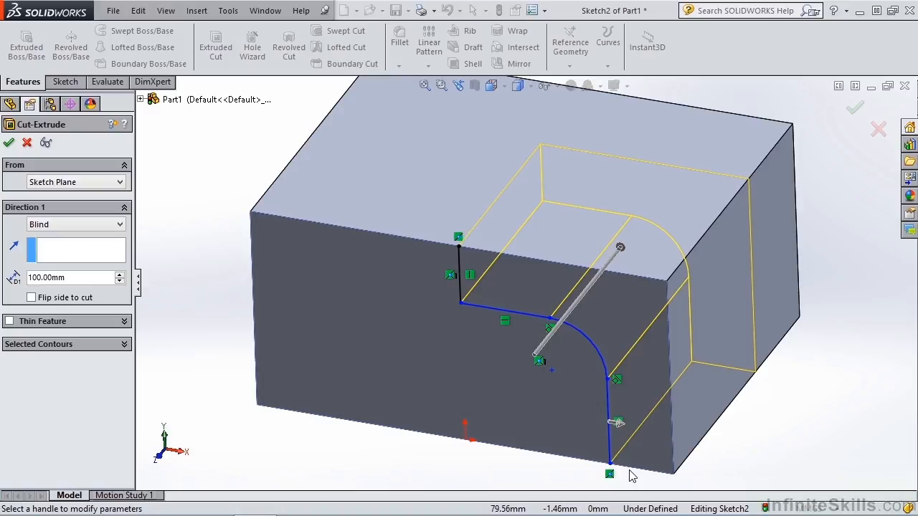
left_click(89, 278)
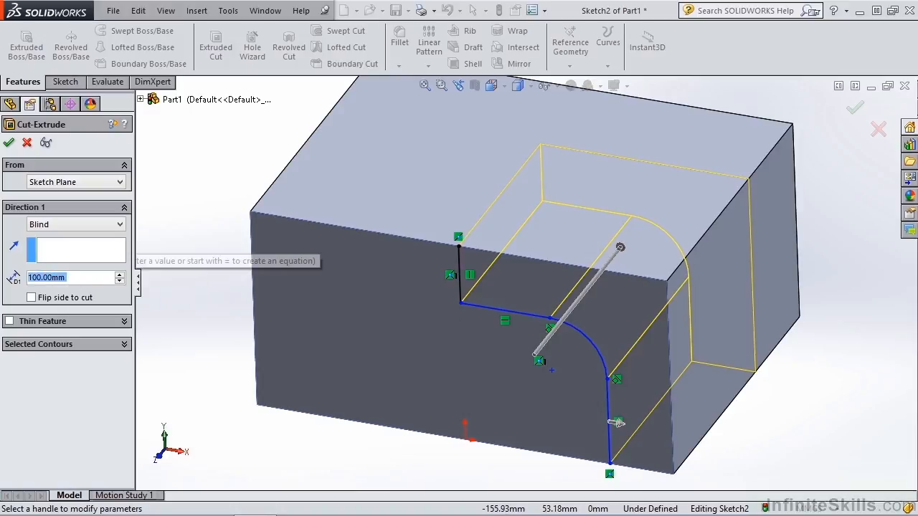
type("75")
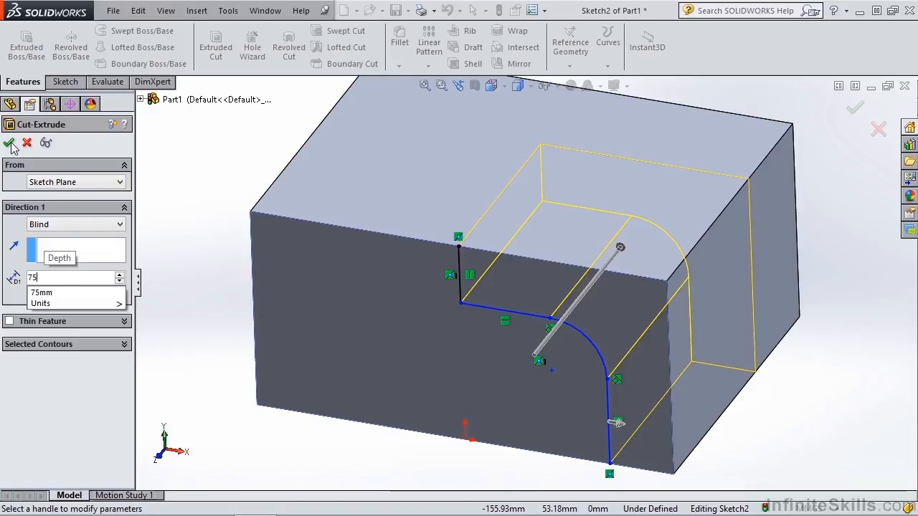
key("Return")
left_click(9, 143)
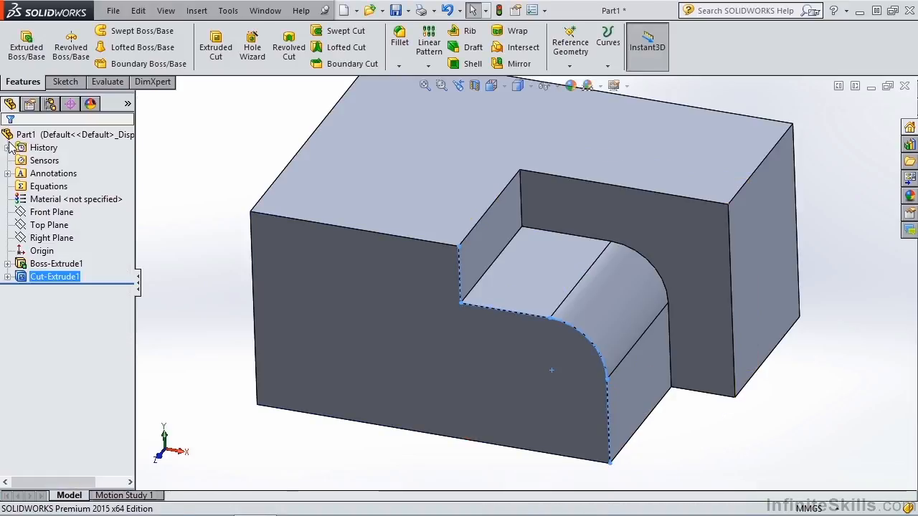
left_click(380, 437)
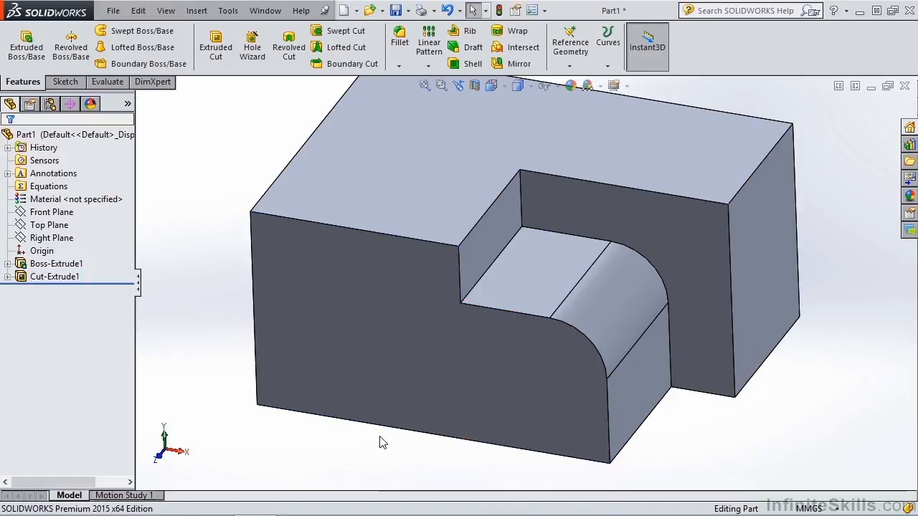